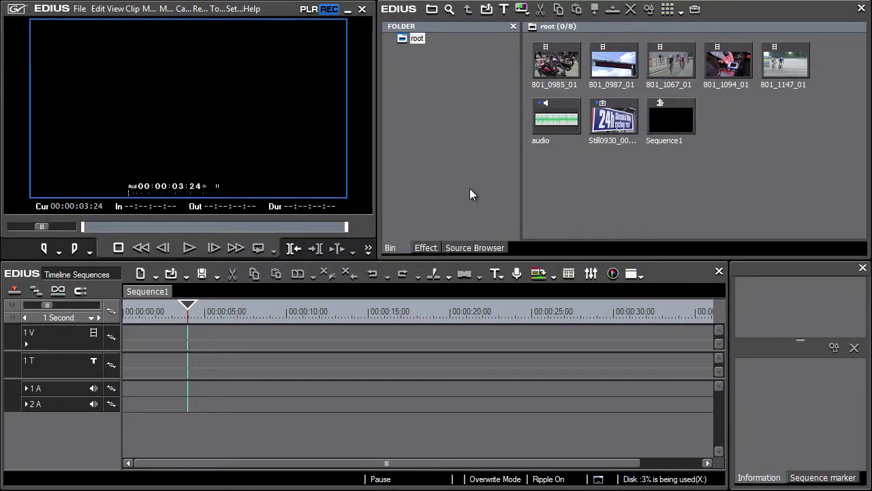
Step: Create a new empty Sequence2 in the bin
click(144, 291)
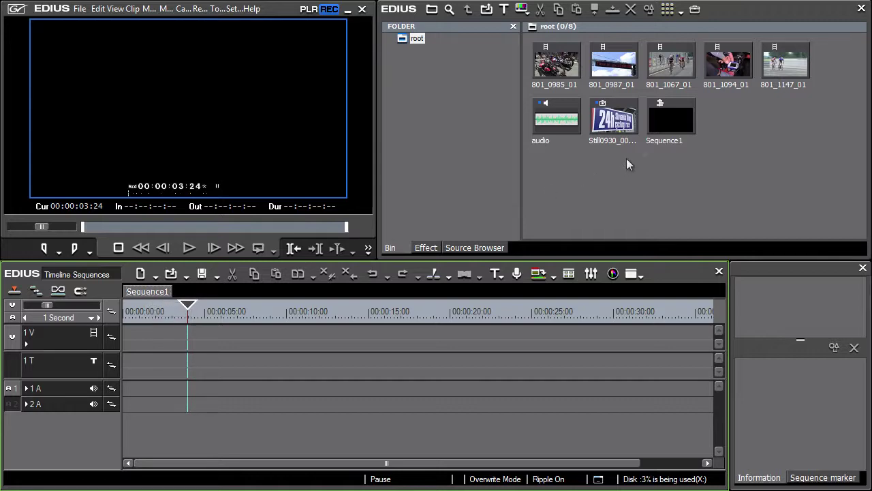
click(683, 127)
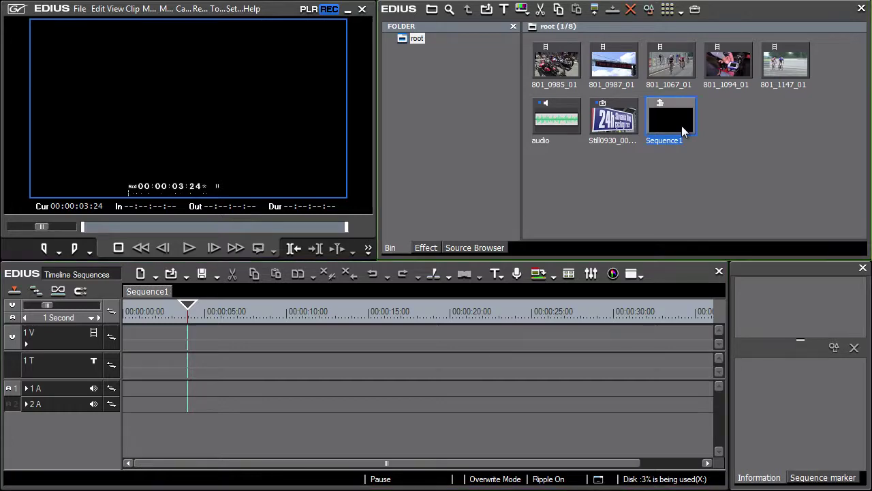
right_click(718, 129)
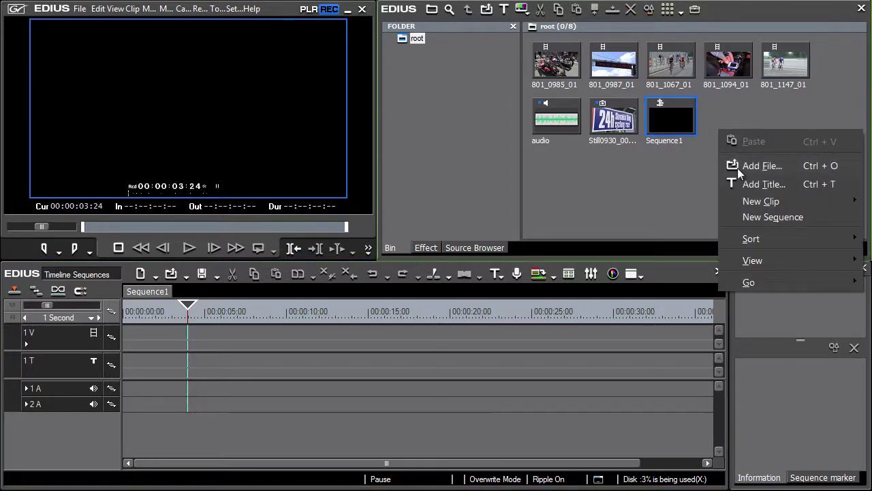
click(770, 220)
Step: Colour-label Sequence1 red and Sequence2 blue
click(683, 127)
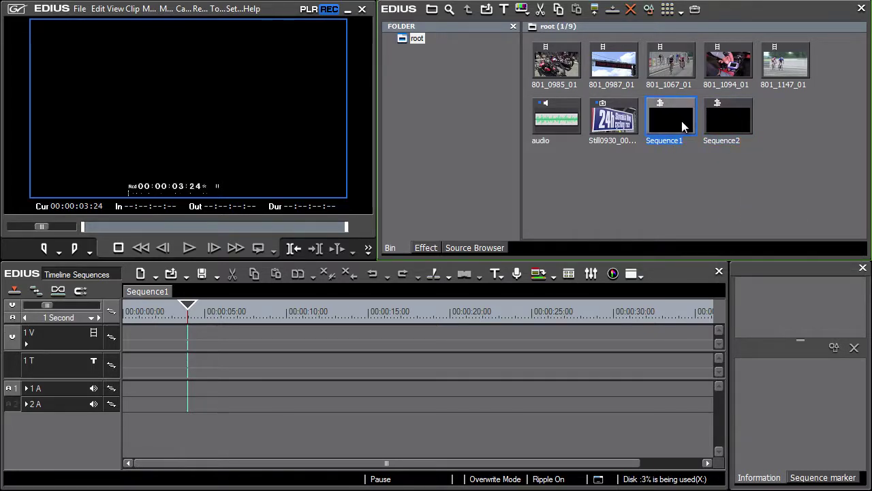
right_click(684, 127)
mouse_move(726, 282)
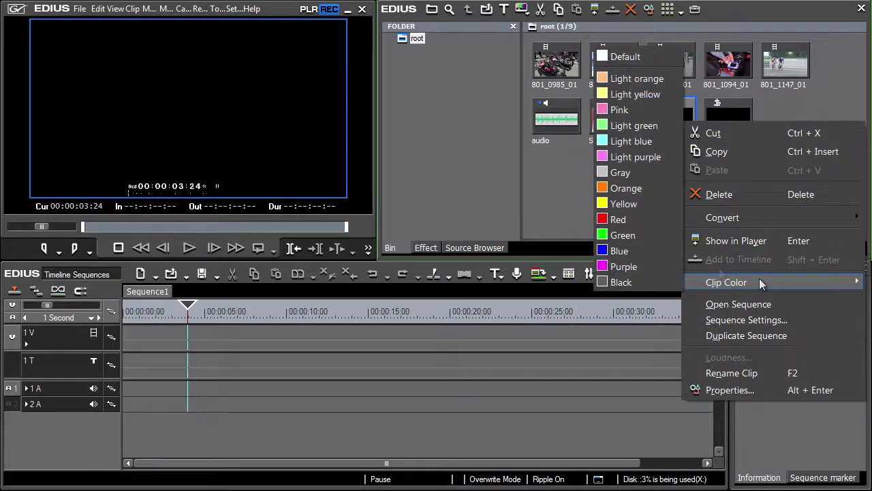
click(607, 220)
click(717, 124)
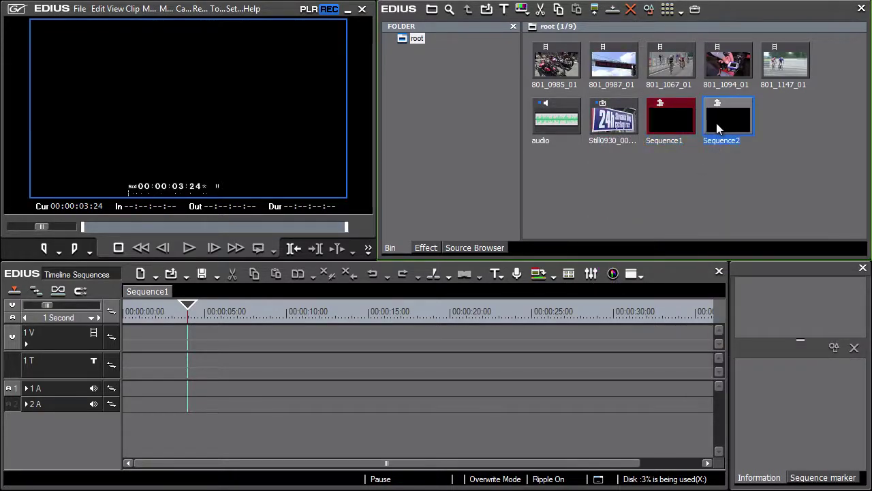
right_click(716, 124)
mouse_move(733, 284)
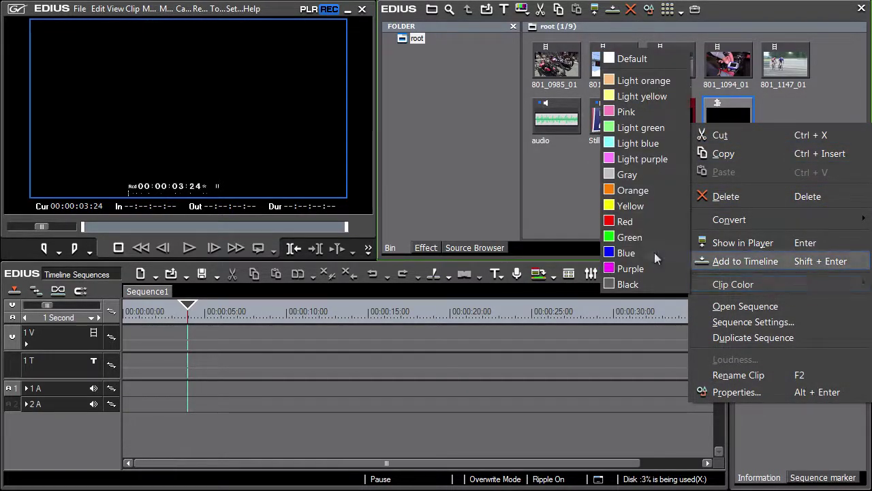
click(647, 253)
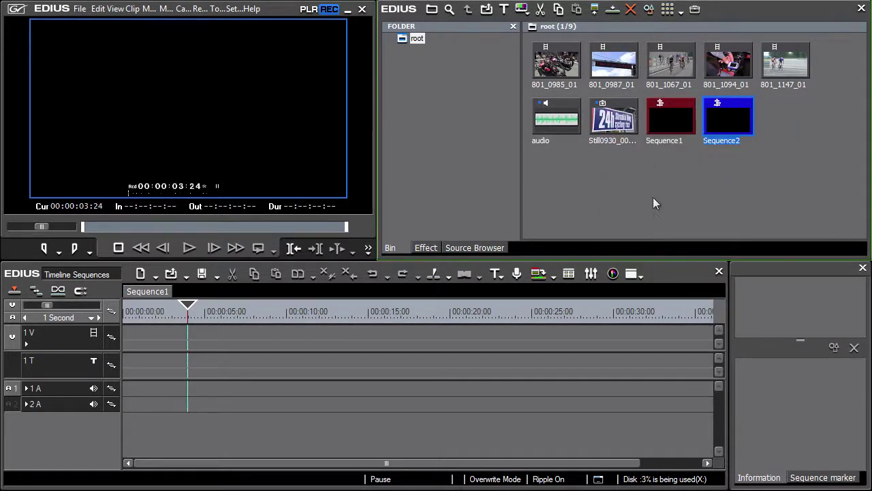
Step: Place the still at the start of Sequence1's 1V and the race clips on Sequence2's 2V
click(683, 125)
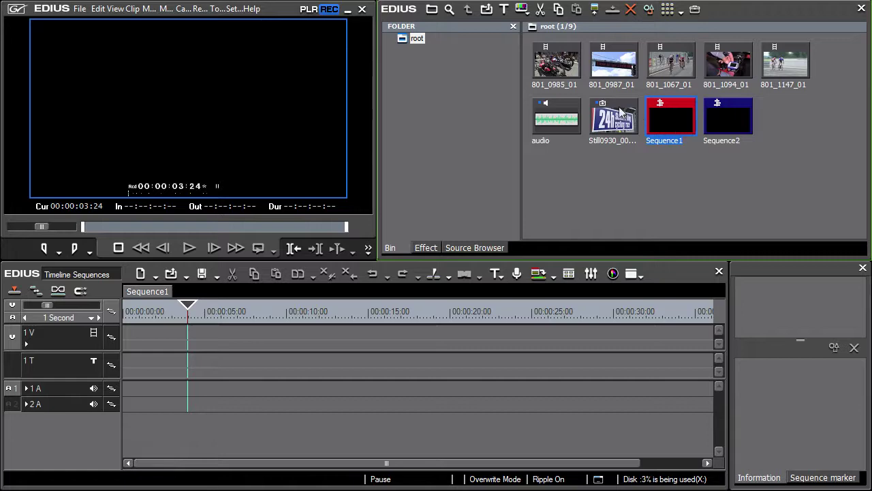
drag(604, 117, 130, 339)
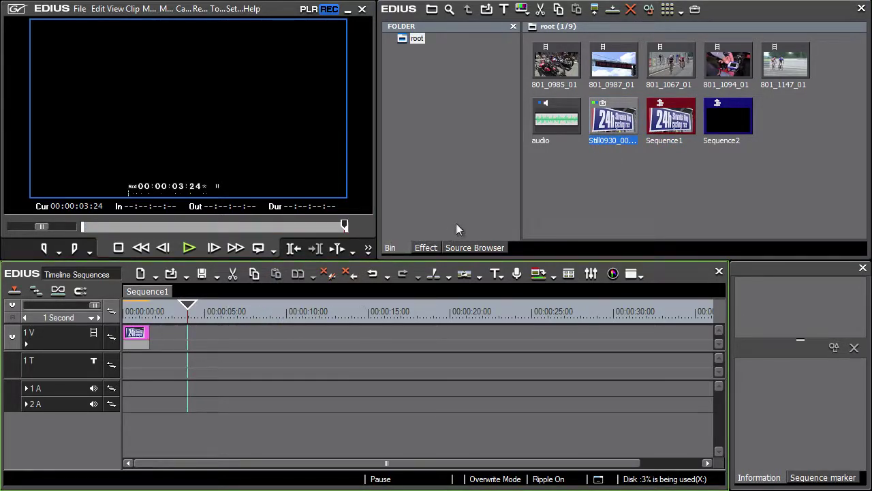
double_click(721, 125)
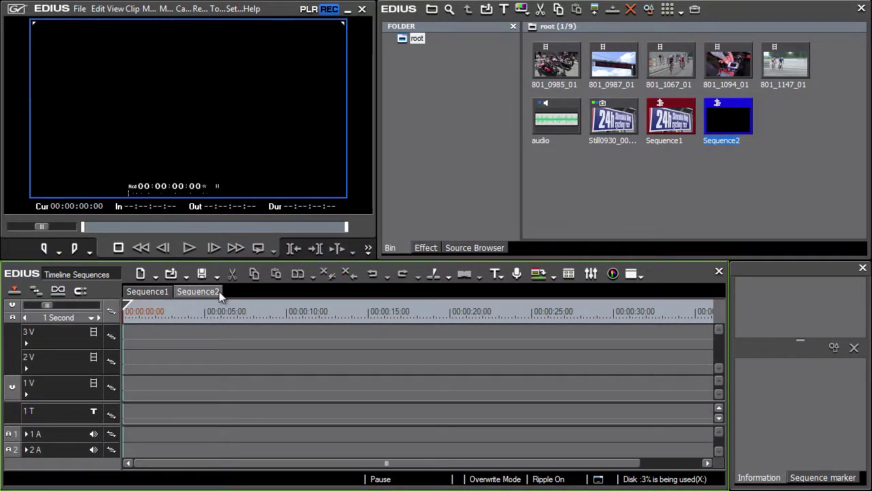
click(161, 293)
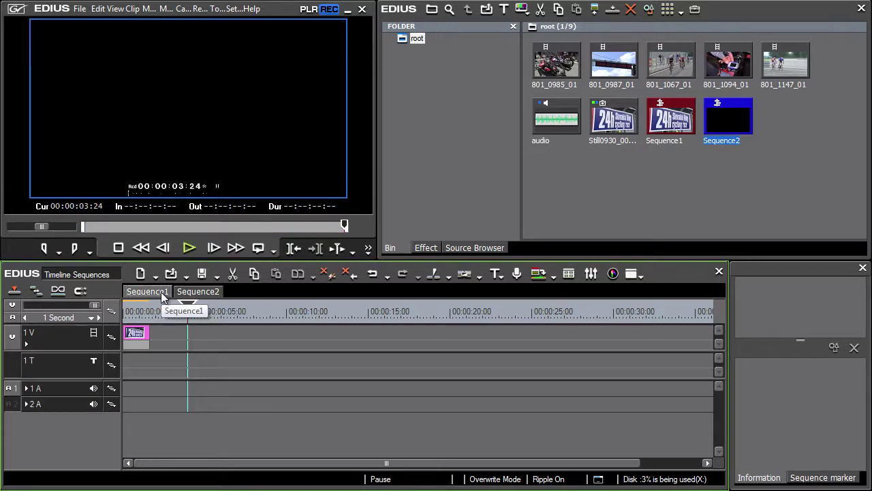
click(207, 293)
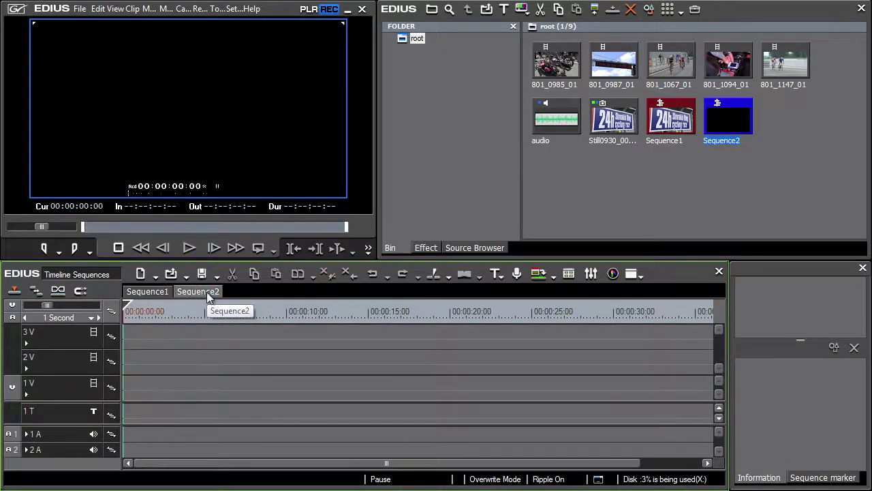
click(559, 63)
shift+click(559, 114)
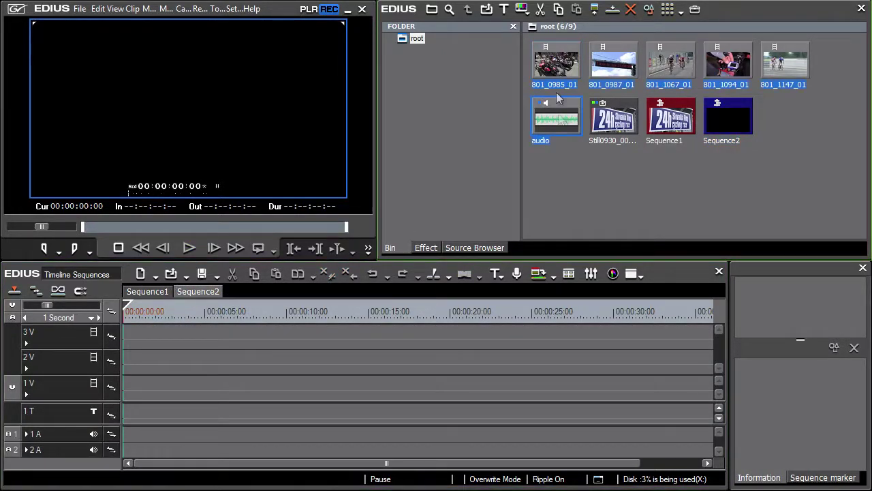
drag(559, 116, 127, 358)
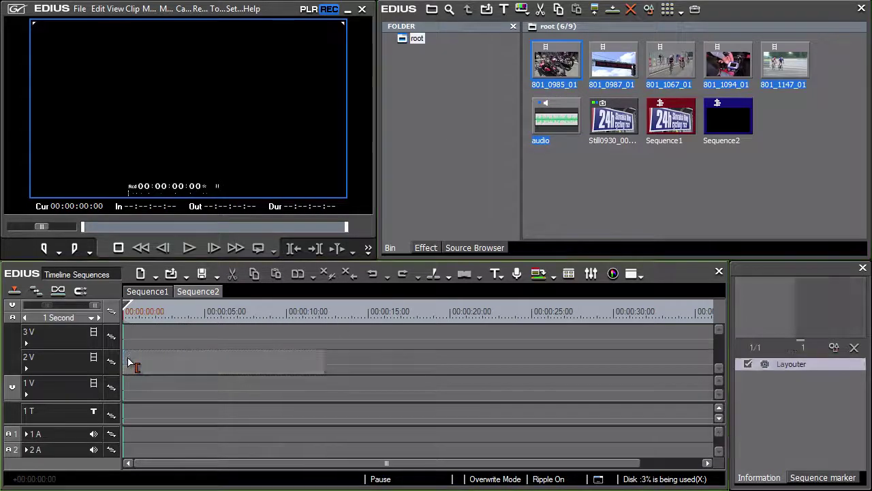
click(157, 292)
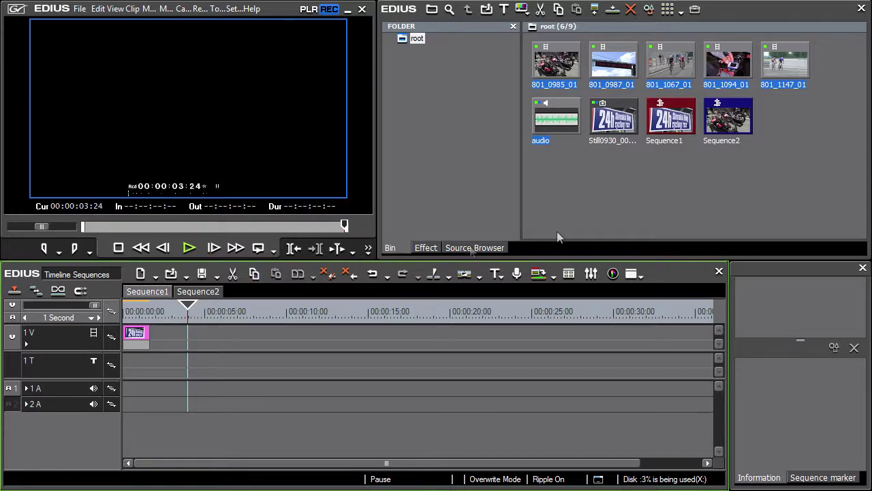
Step: Drag Sequence2 from the bin into Sequence1 just after the still on track 1V
click(739, 125)
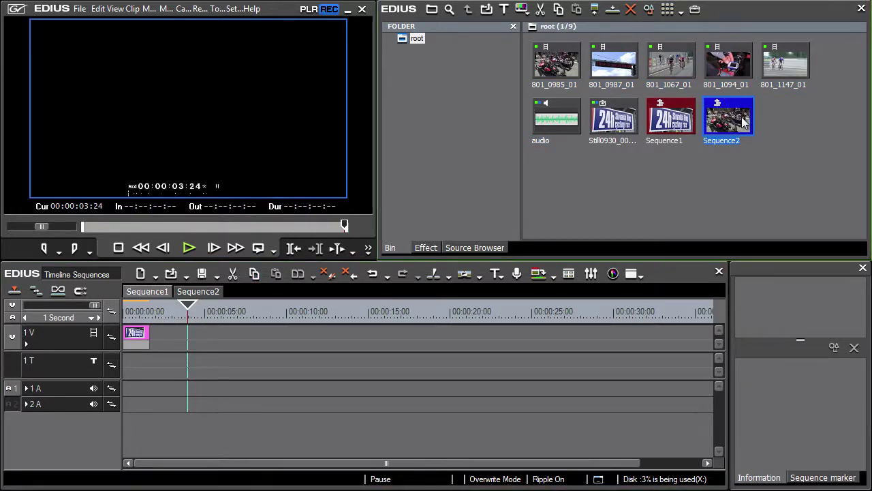
mouse_move(745, 123)
mouse_down()
mouse_move(164, 343)
mouse_move(156, 338)
mouse_move(160, 314)
mouse_move(341, 343)
mouse_up()
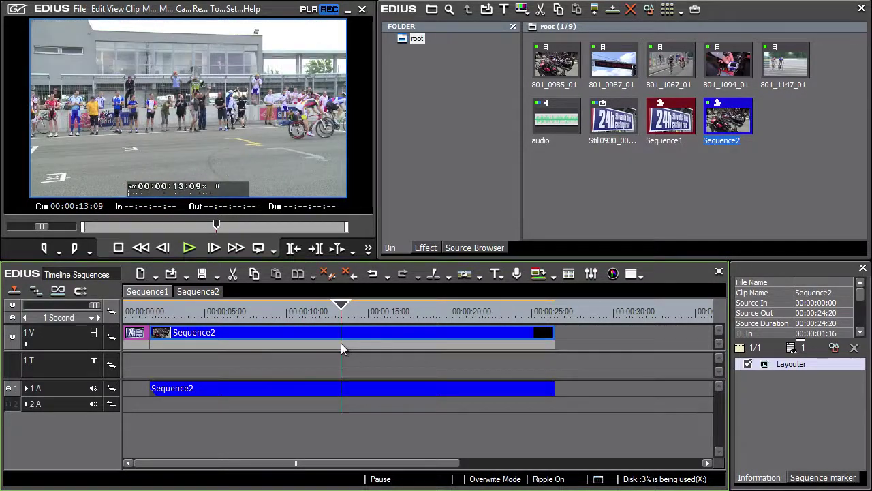
Step: Apply Color Balance to the nested clip, shifting it toward yellow and lowering brightness
click(426, 248)
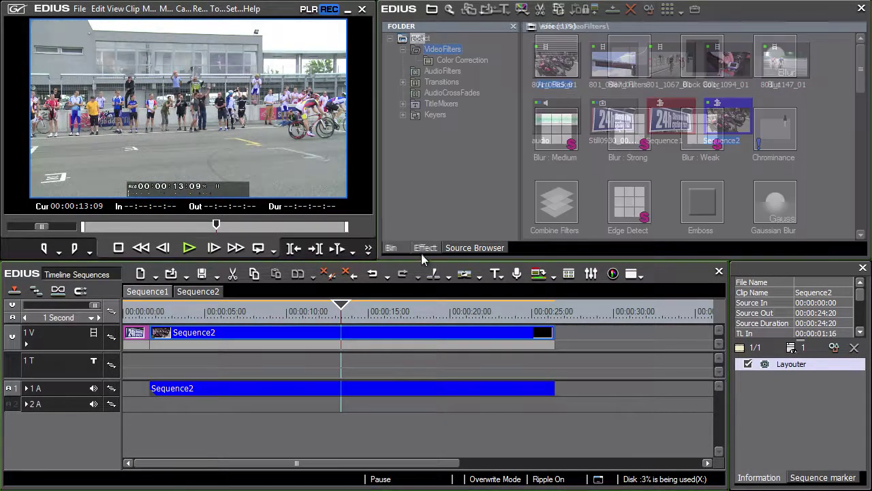
click(450, 60)
mouse_move(627, 81)
mouse_down()
mouse_move(444, 337)
mouse_move(455, 335)
mouse_up()
double_click(796, 377)
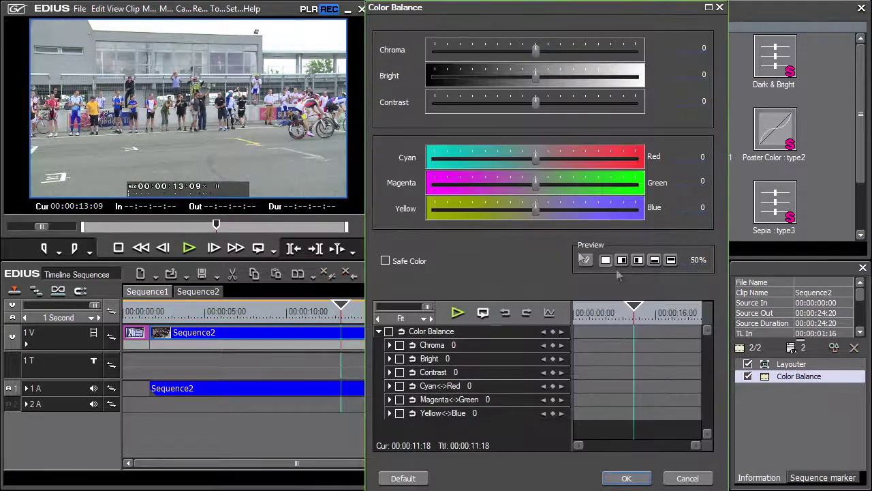
drag(536, 211, 511, 212)
drag(540, 80, 522, 77)
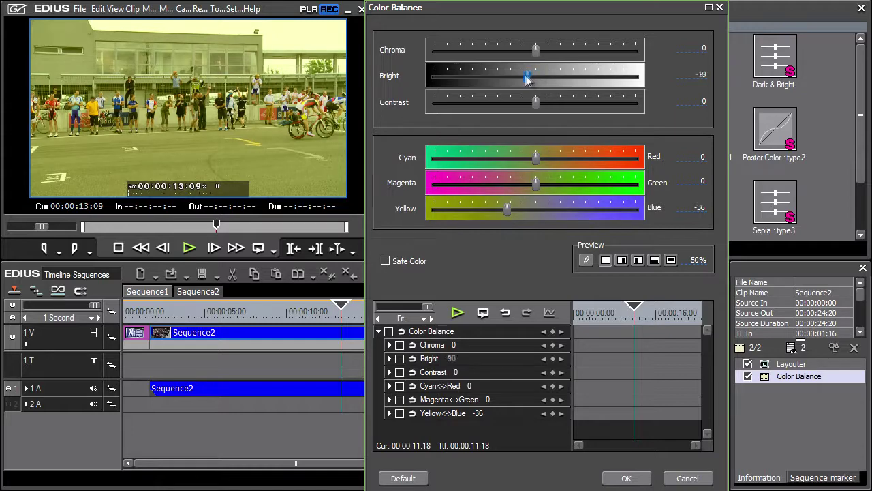
click(626, 479)
click(169, 311)
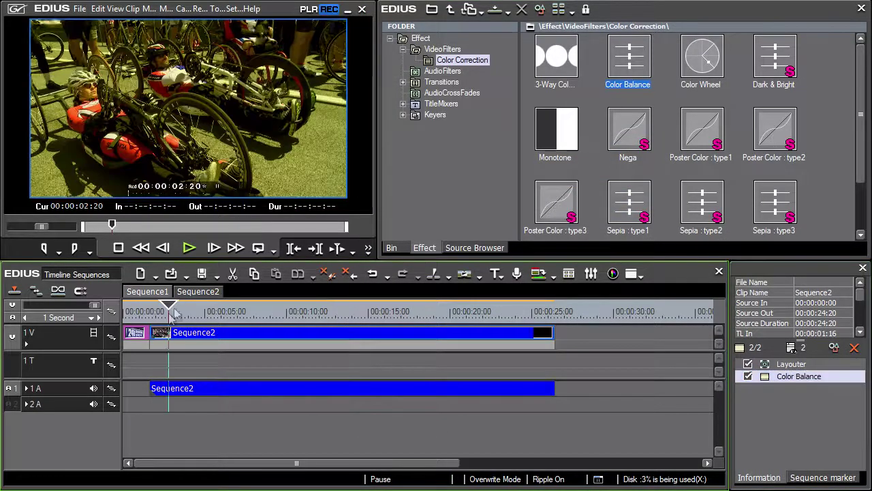
click(190, 250)
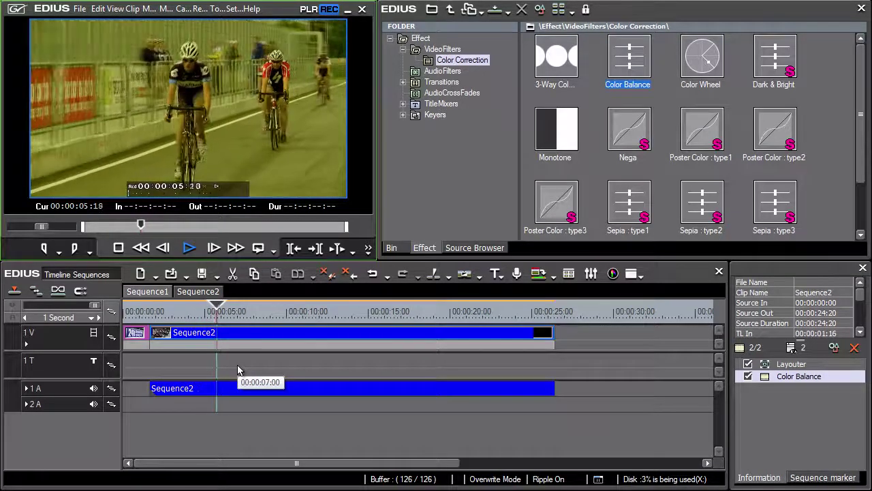
click(191, 250)
Step: Raise the Sequence2 clip's volume line on track 1A above normal level
click(27, 388)
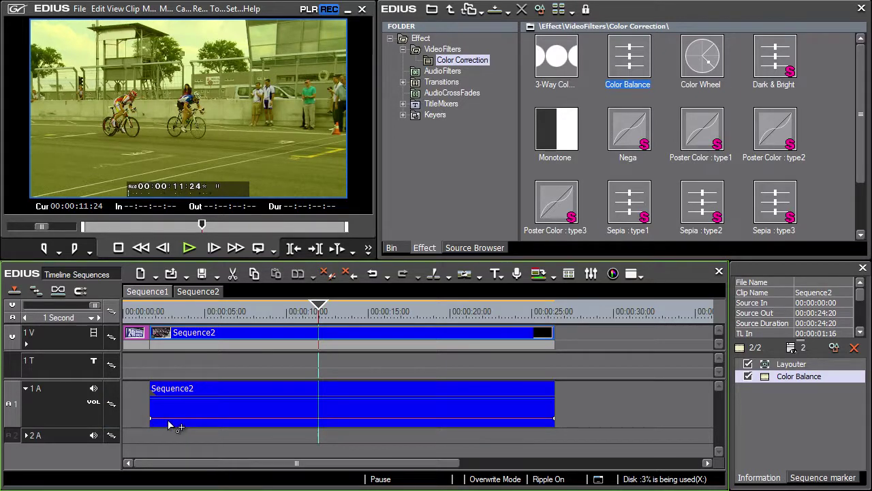
drag(173, 420, 173, 415)
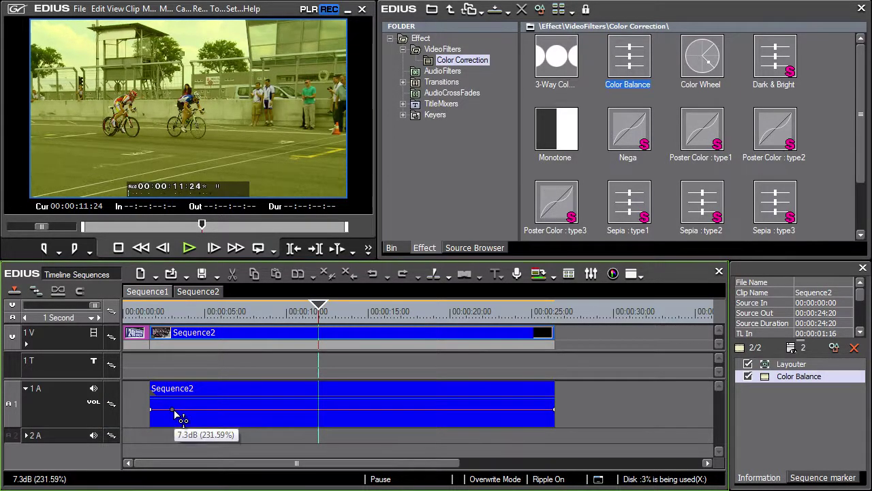
click(164, 315)
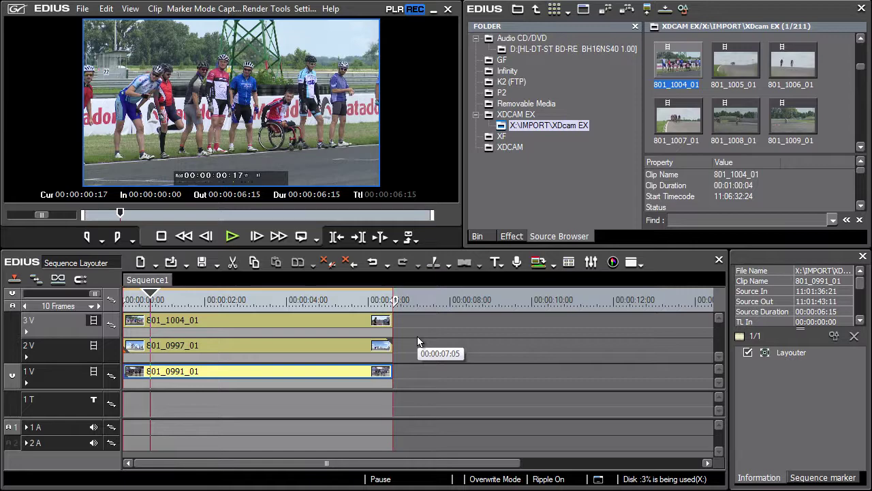
Step: Select the 801_0997_01 clip on 2V, then the 801_1004_01 clip on 3V
click(246, 347)
click(227, 317)
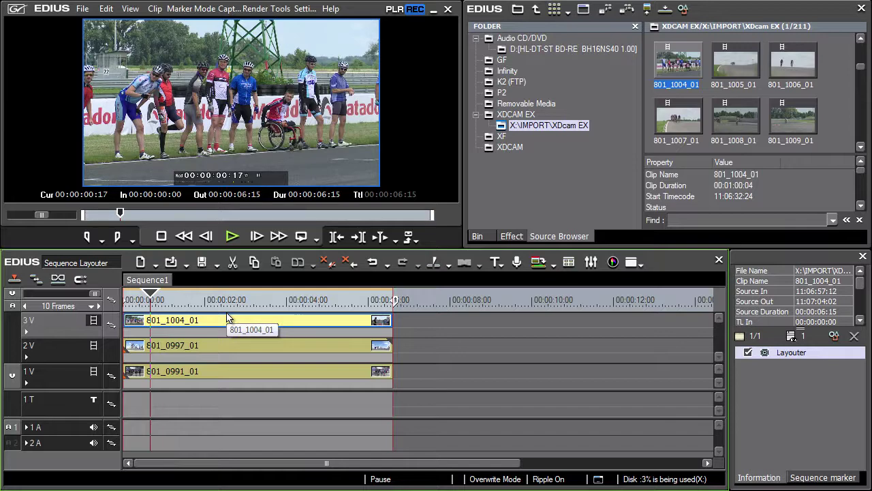
Step: In Layouter, stretch the top 3V clip to 33% and move it lower left
key(F7)
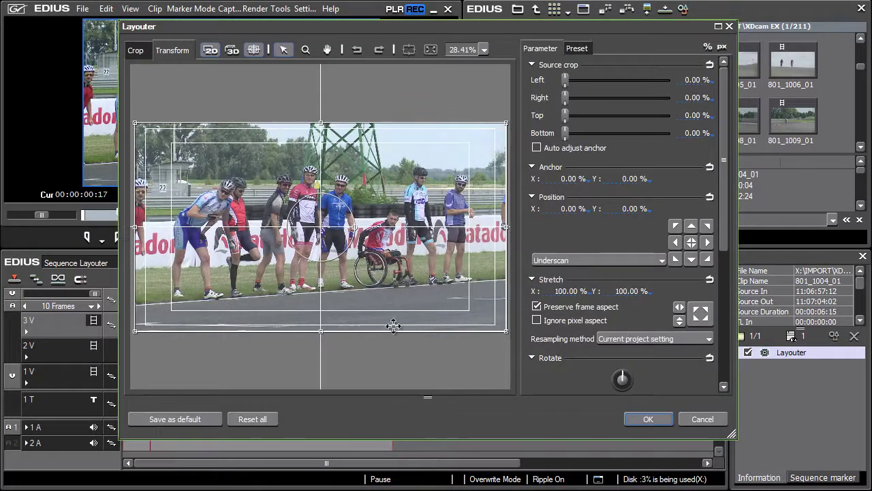
click(565, 292)
text(33)
key(Return)
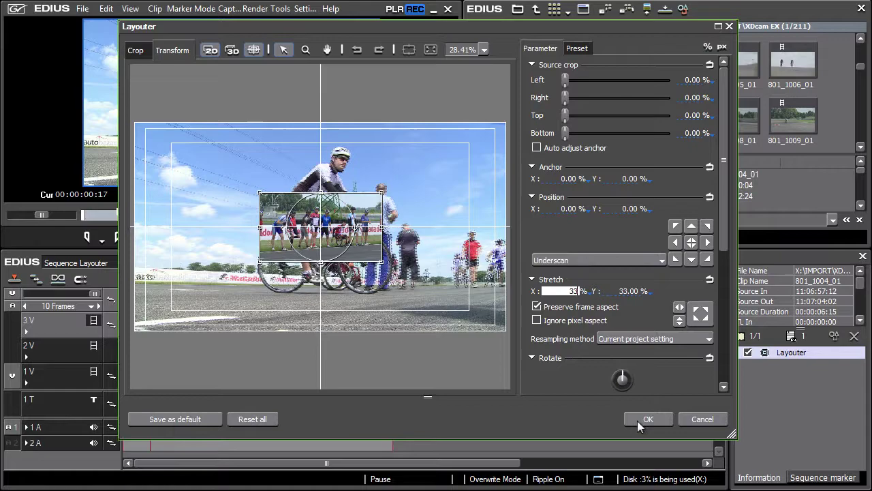
drag(369, 238, 276, 292)
click(656, 420)
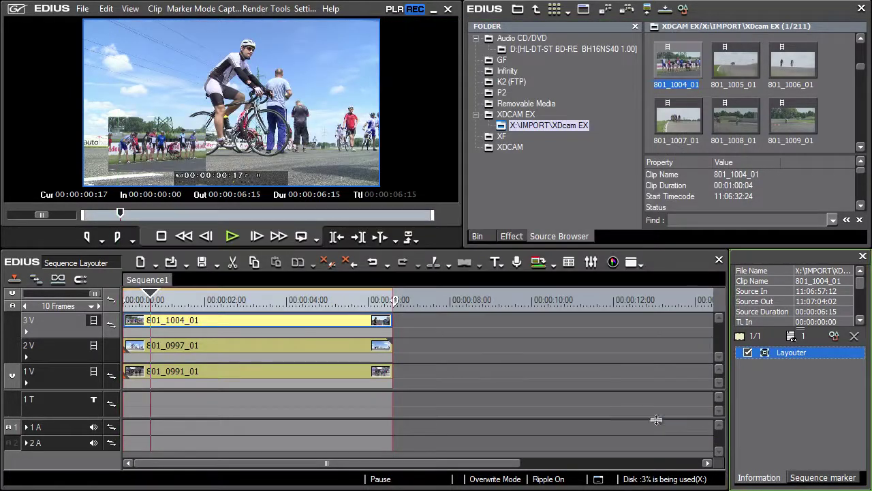
Step: Stretch the 801_0997_01 clip on 2V to 33% and place it lower right
click(321, 348)
key(F7)
click(563, 291)
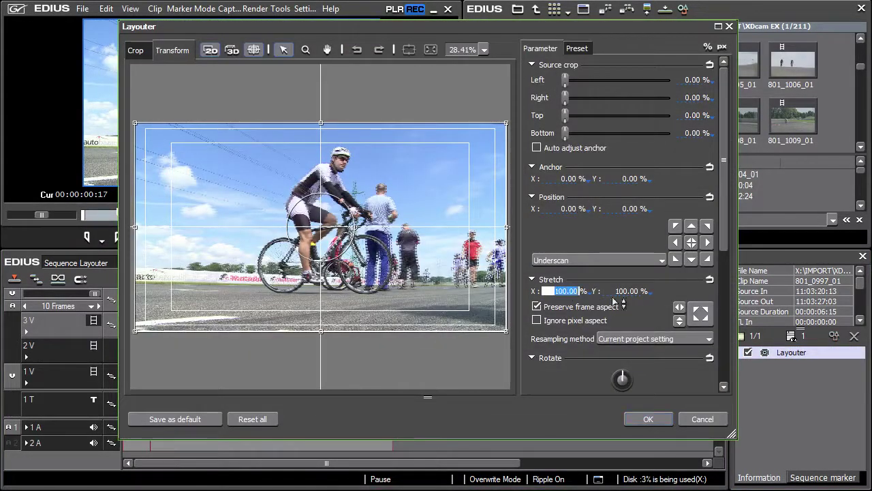
text(33)
key(Return)
drag(334, 225, 422, 285)
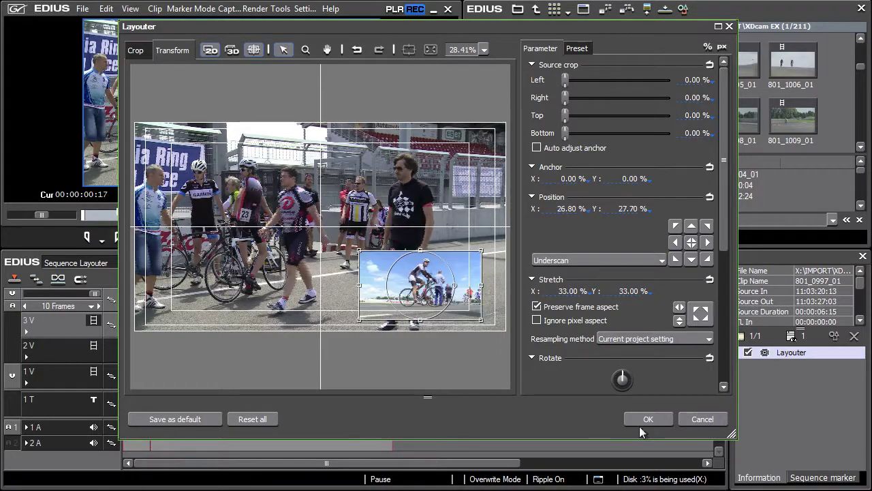
click(649, 419)
Step: Stretch the bottom 801_0991_01 clip on 1V to 33% and place it top centre
click(288, 371)
click(277, 300)
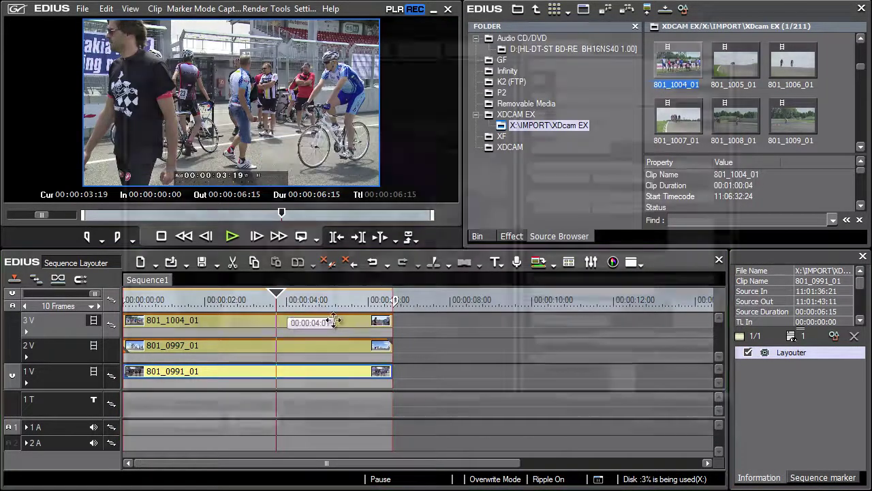
key(F7)
double_click(569, 291)
text(33)
key(Return)
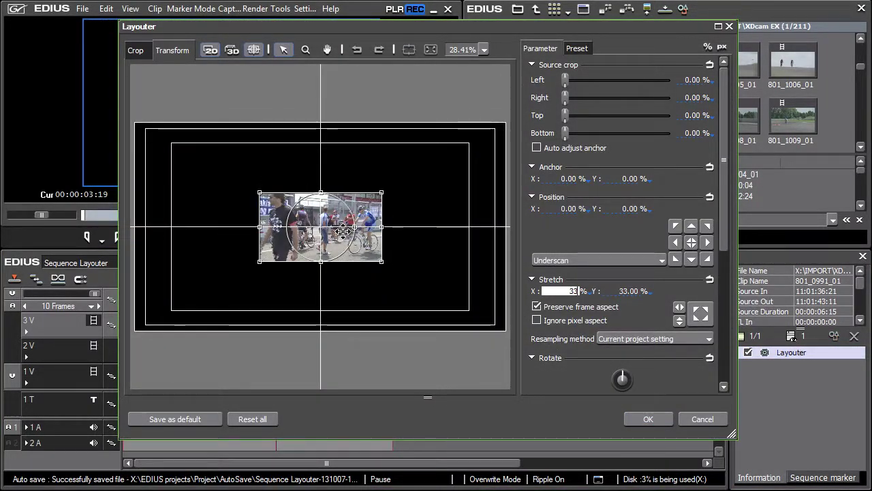
drag(345, 210, 344, 135)
click(648, 419)
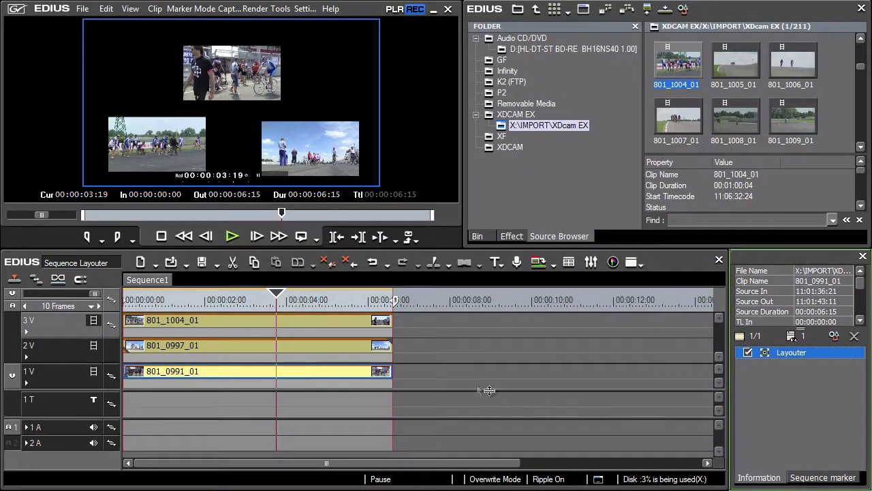
Step: Save the project under the new name 'Sequence'
click(85, 14)
click(78, 102)
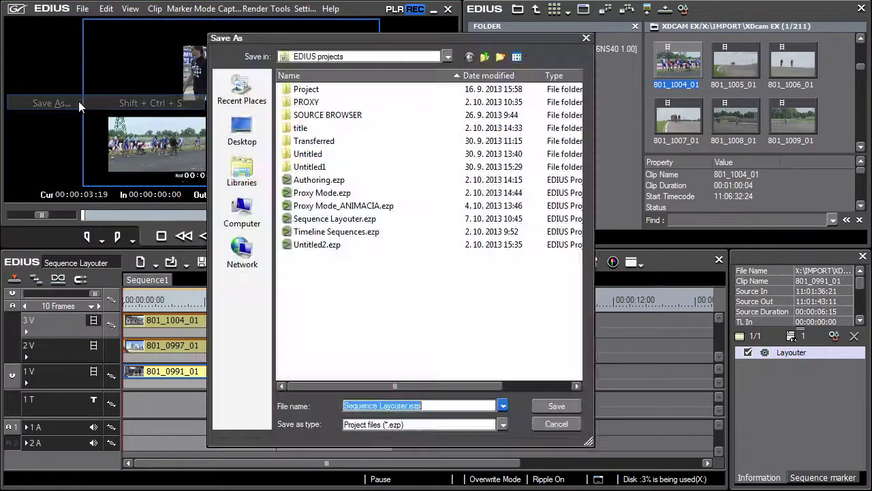
text(Sequence)
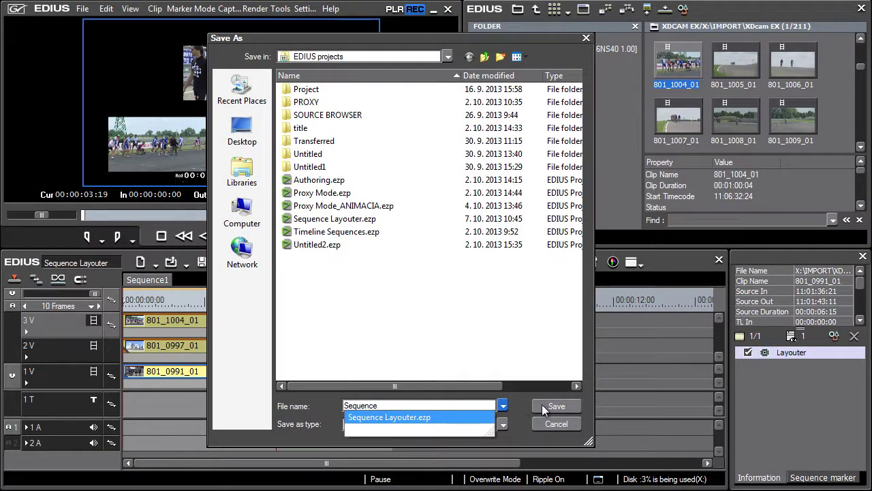
click(542, 405)
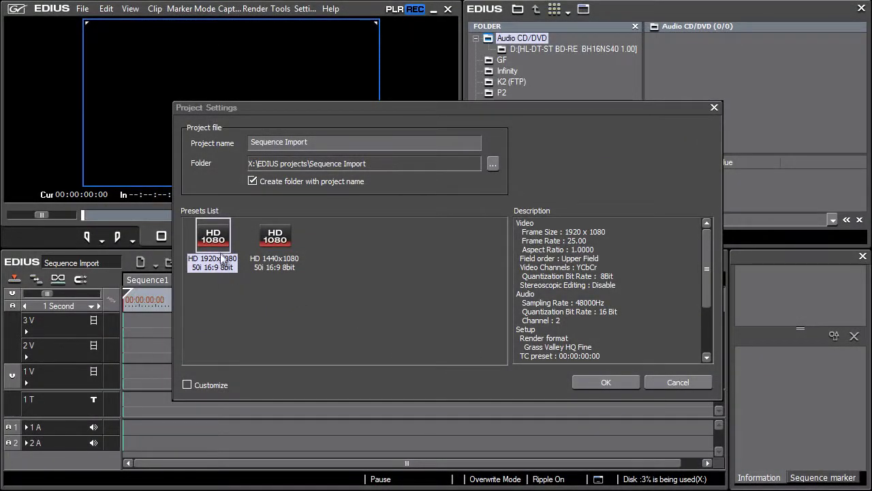
Step: Create the Sequence Import project with the HD 1920x1080 50i preset
click(219, 251)
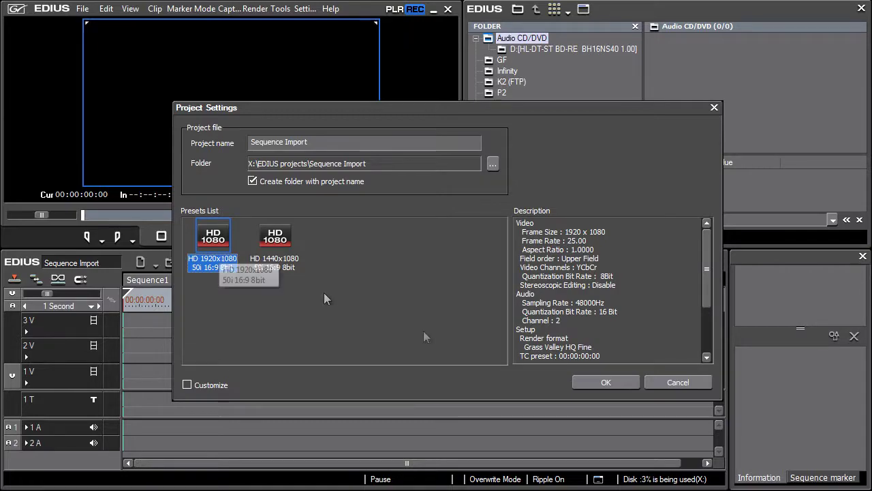
click(603, 383)
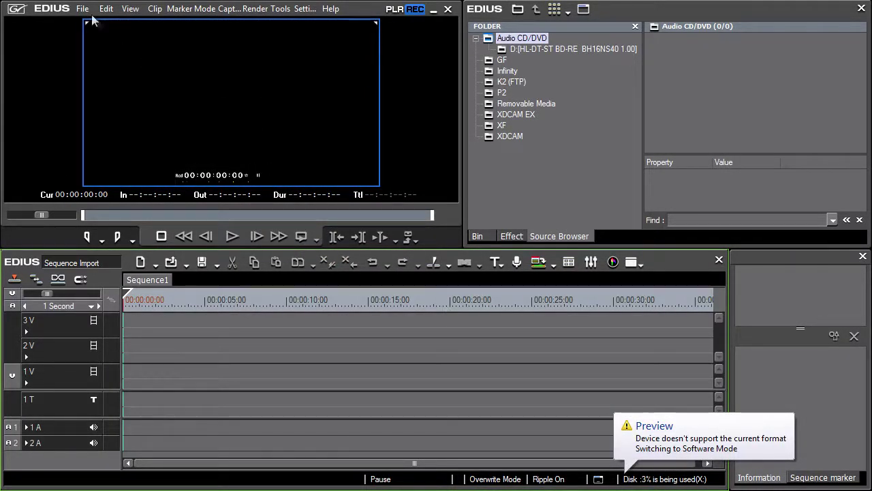
click(82, 9)
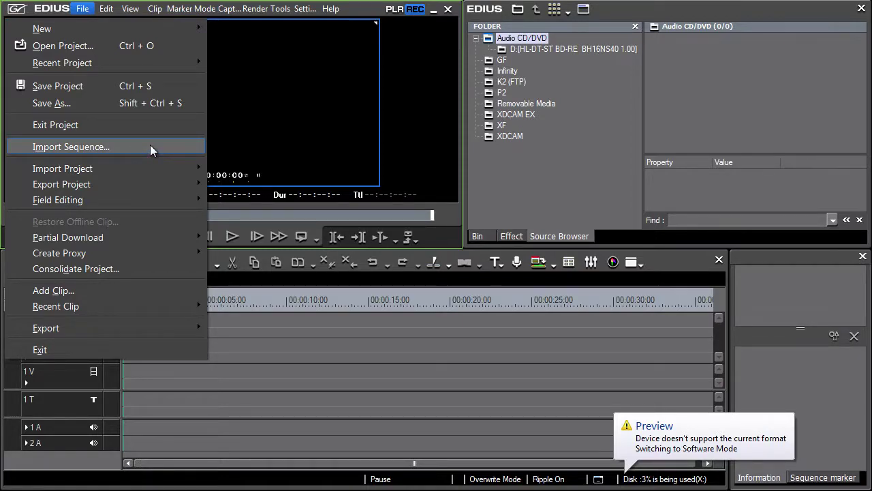
Step: Import the sequence from Sequence.ezp, copying its clips into the project folder
click(150, 147)
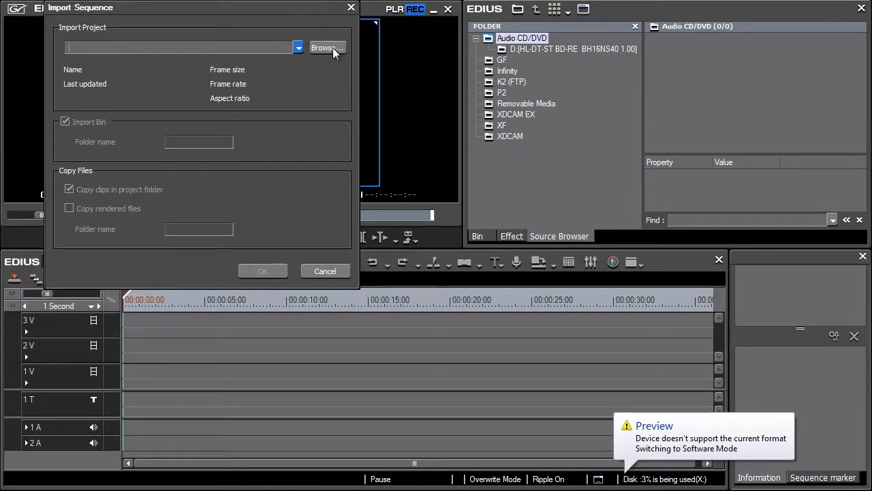
click(332, 49)
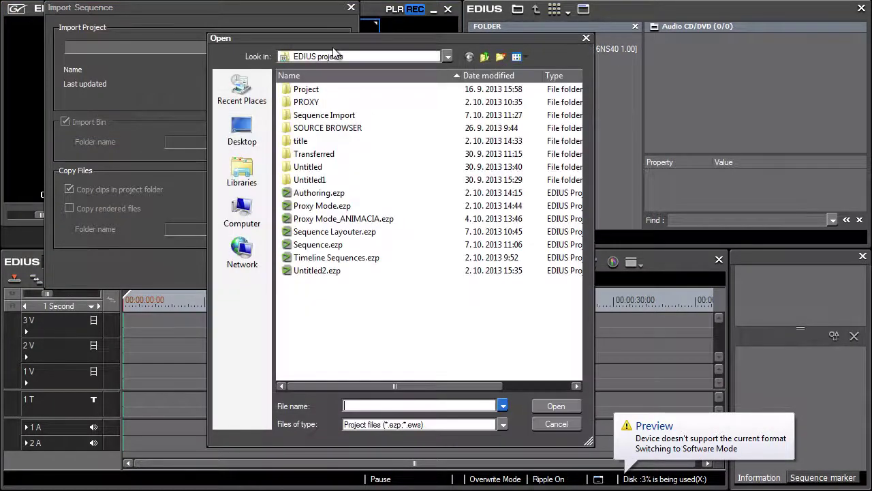
click(323, 246)
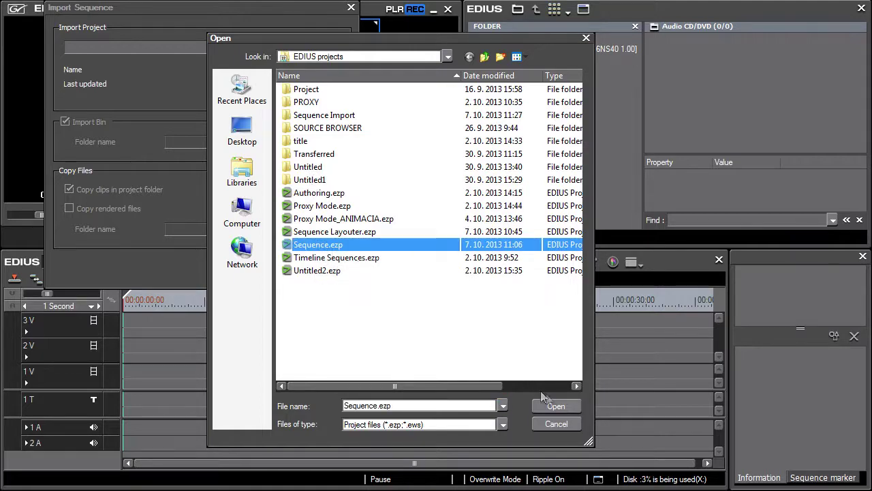
click(556, 406)
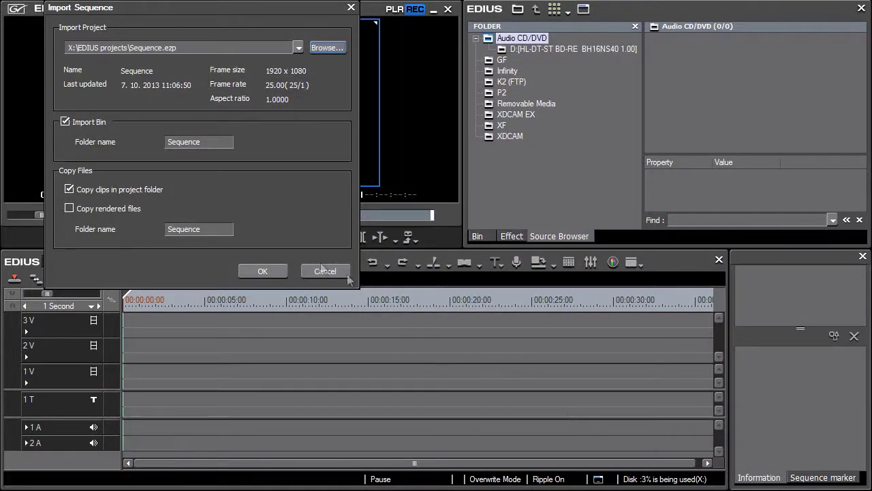
click(274, 273)
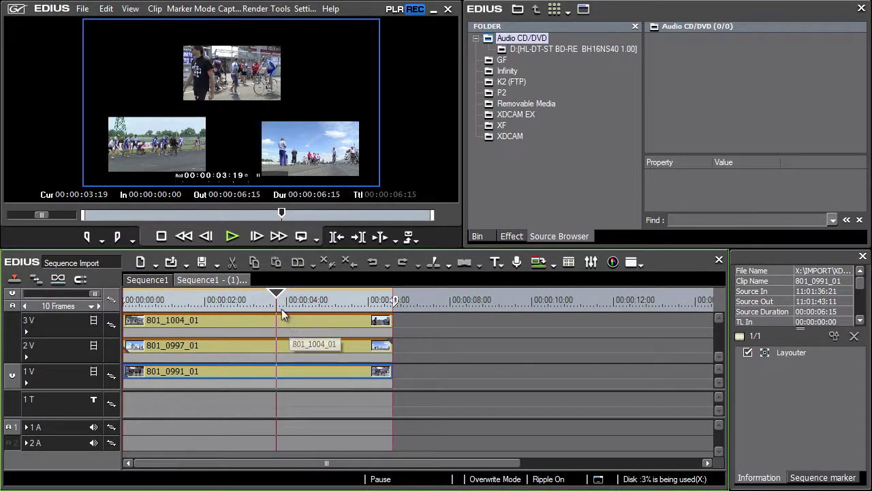
Step: Rewind the playhead to about 1:21 and play the imported three-clip picture-in-picture sequence
drag(276, 298, 198, 302)
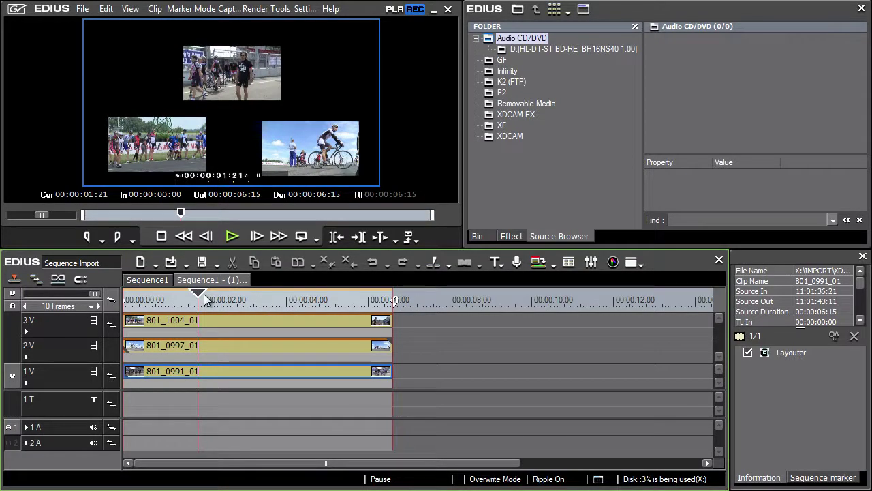
key(space)
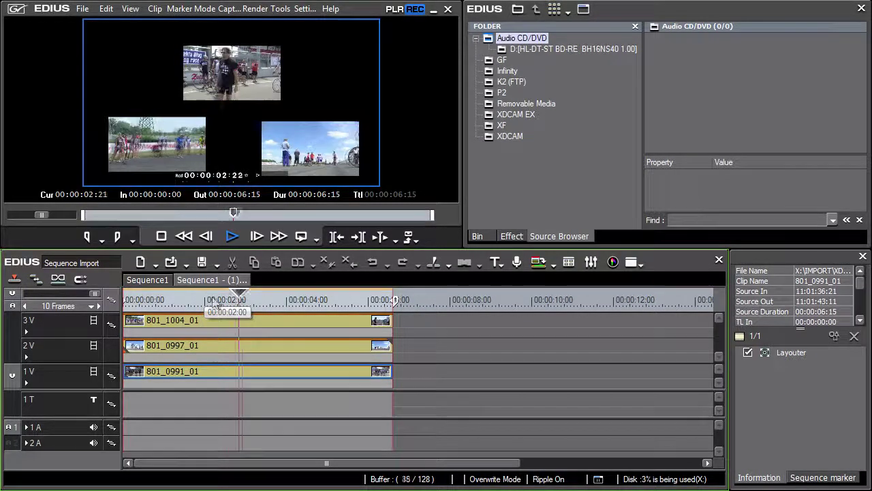